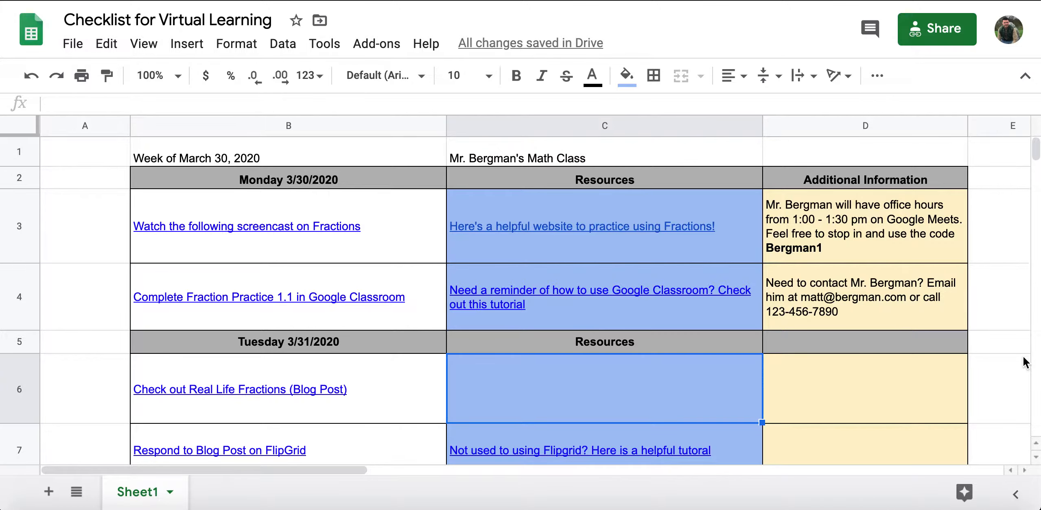
- Select the Fraction Practice task, tutorial resource and contact note cells in row 4
click(336, 310)
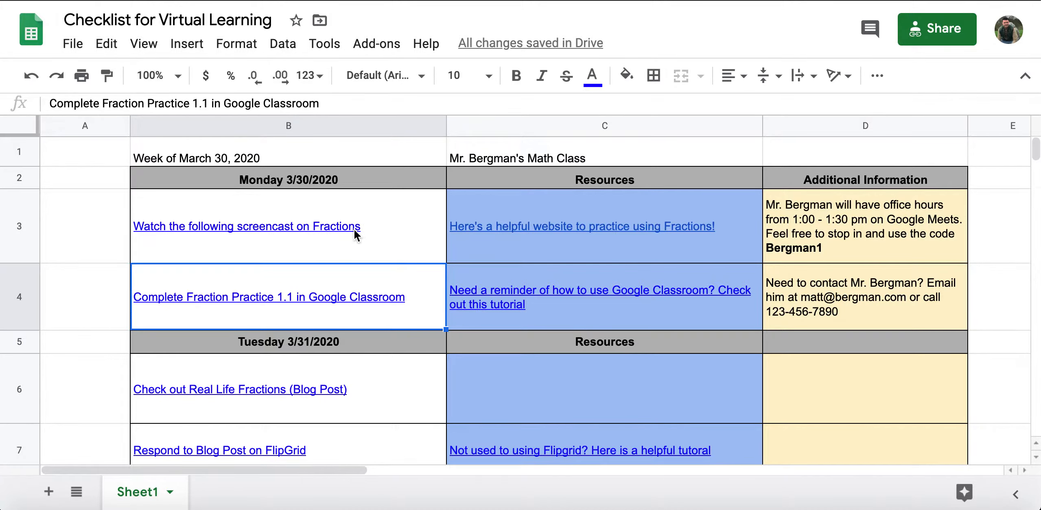
mouse_move(657, 250)
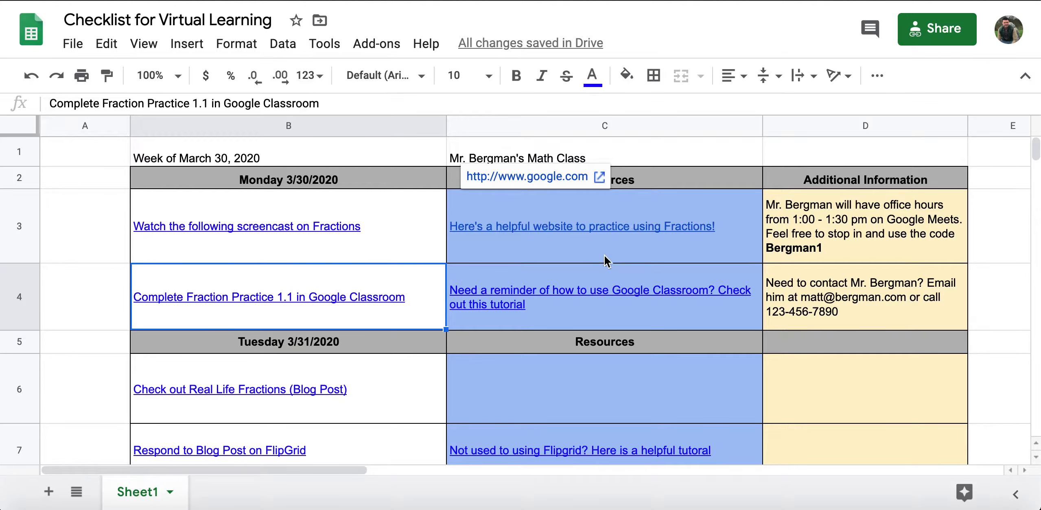
click(650, 326)
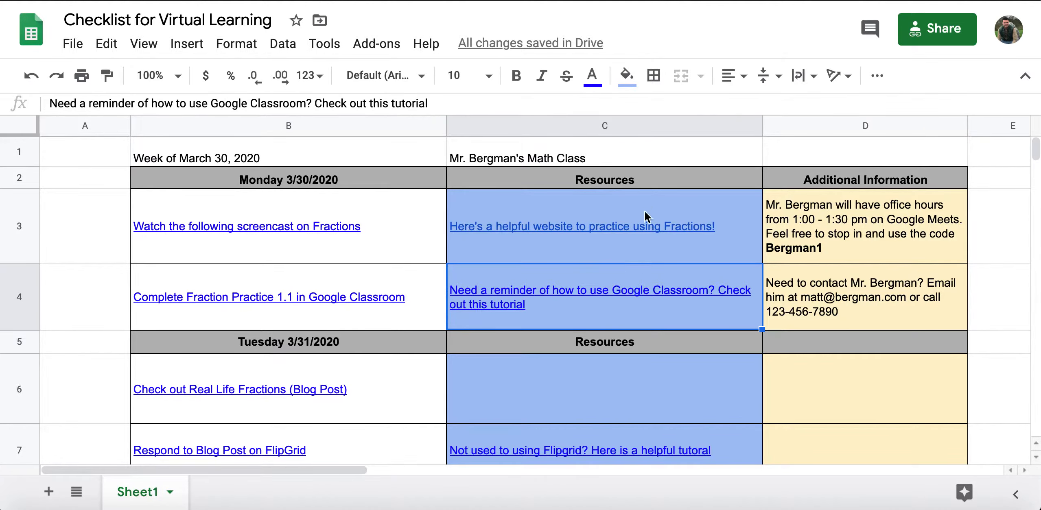
mouse_move(652, 226)
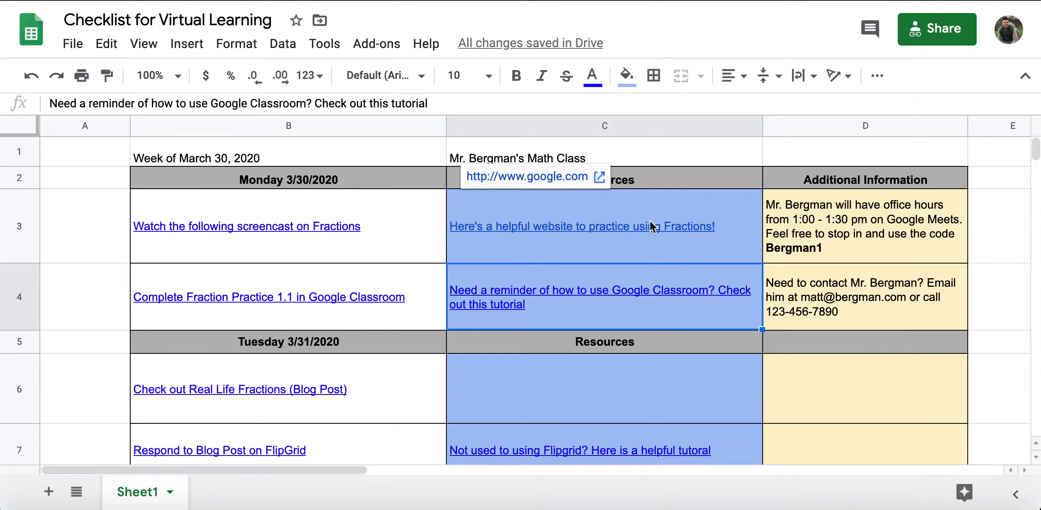
click(898, 301)
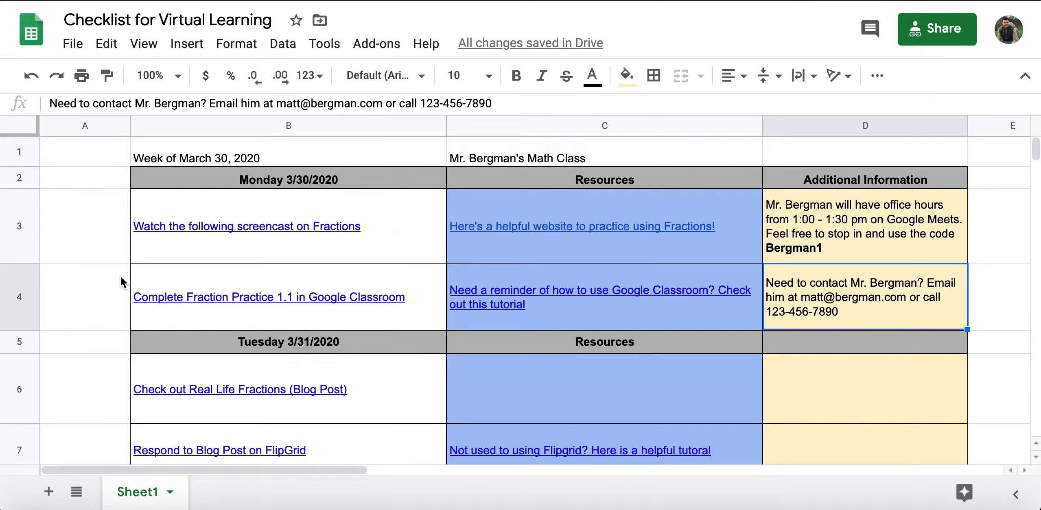
- Insert a checkbox in A3, fill it down to A7, and remove the one in A5
click(82, 205)
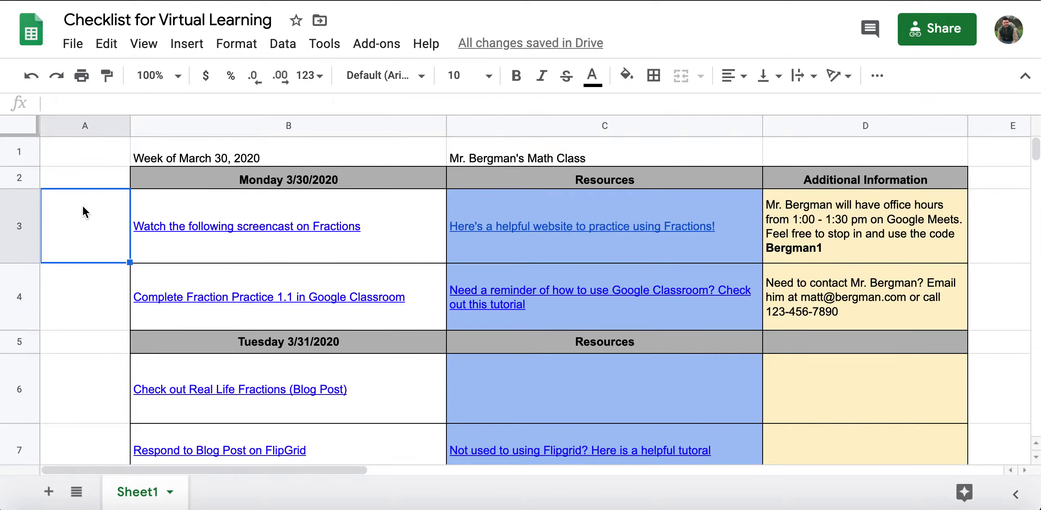
click(195, 52)
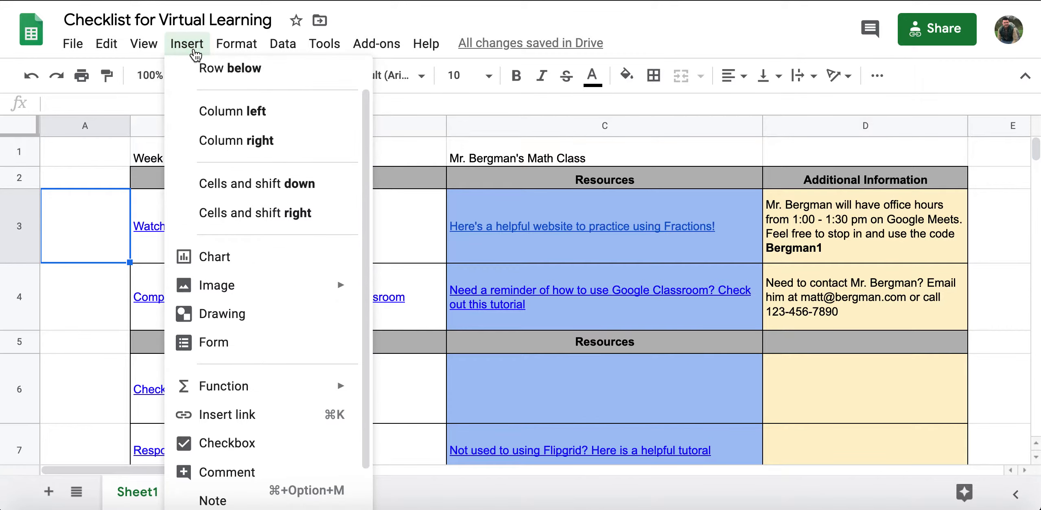
click(234, 439)
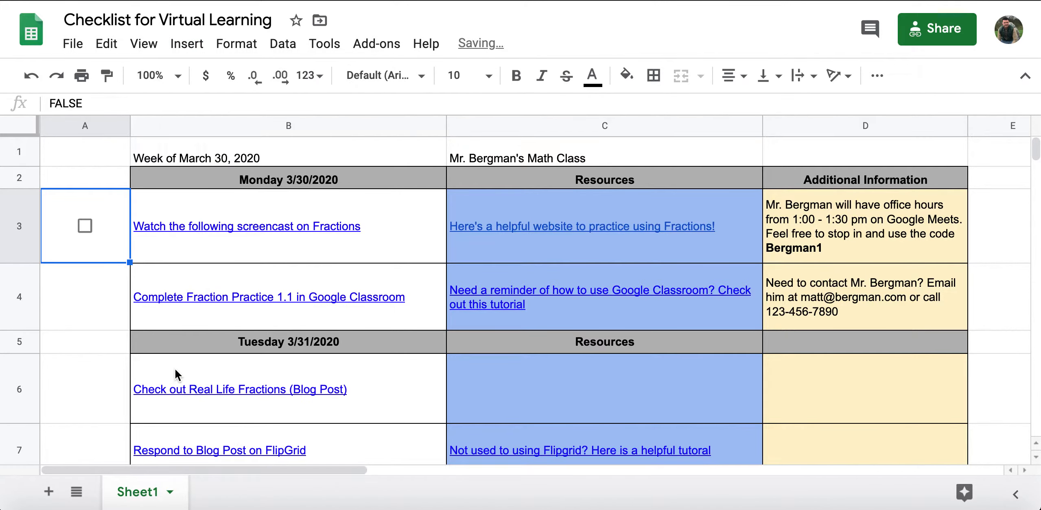
drag(129, 263, 115, 465)
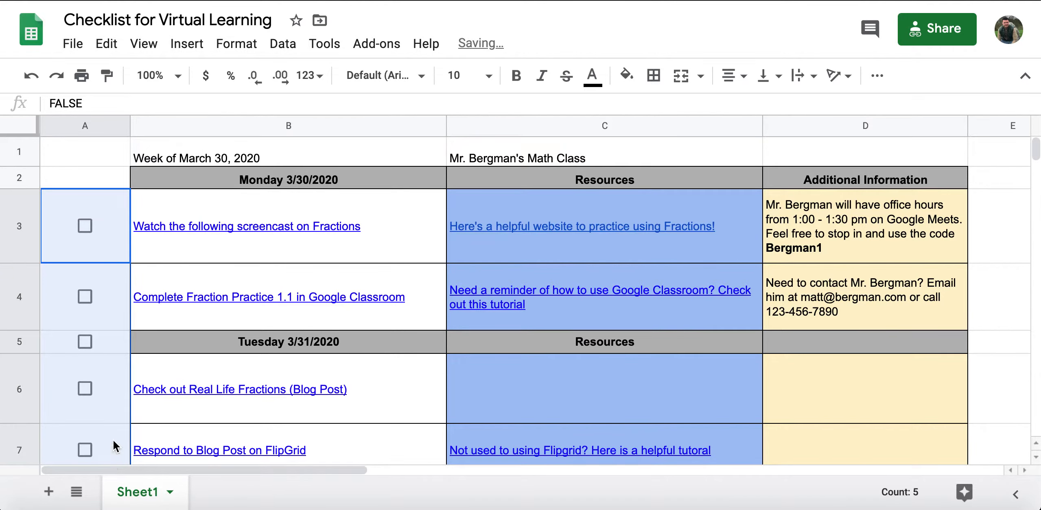
click(107, 344)
key(Delete)
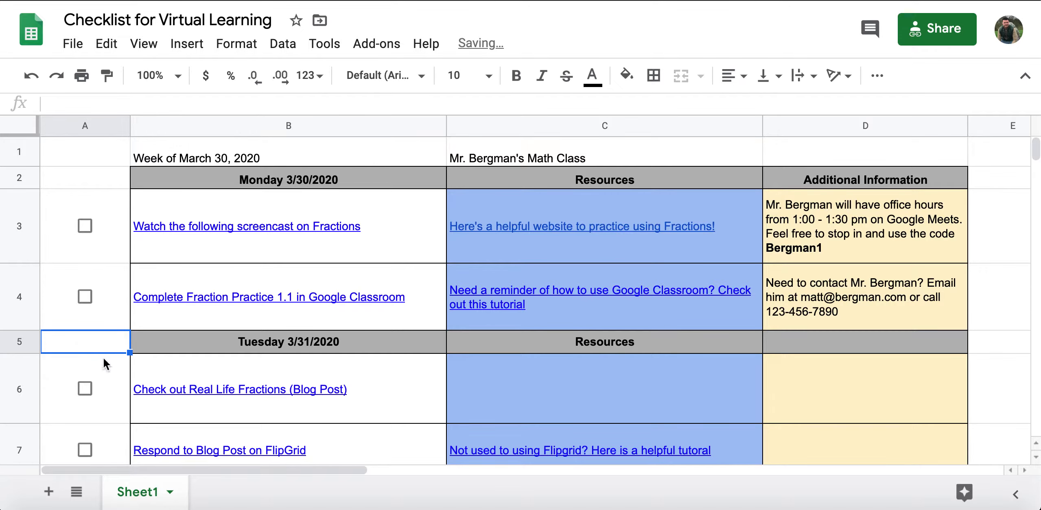
- Test the A3 checkbox by toggling it on and off
click(105, 378)
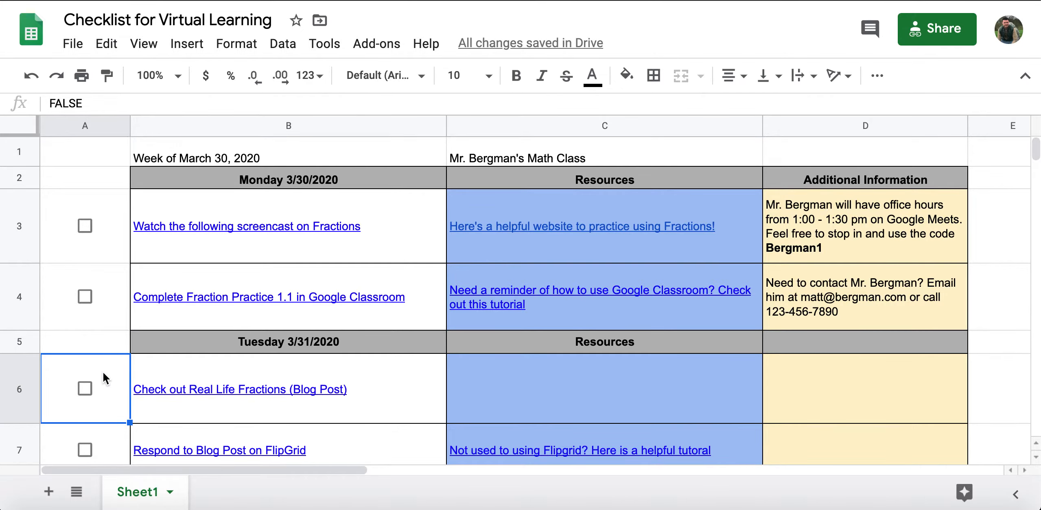
click(109, 243)
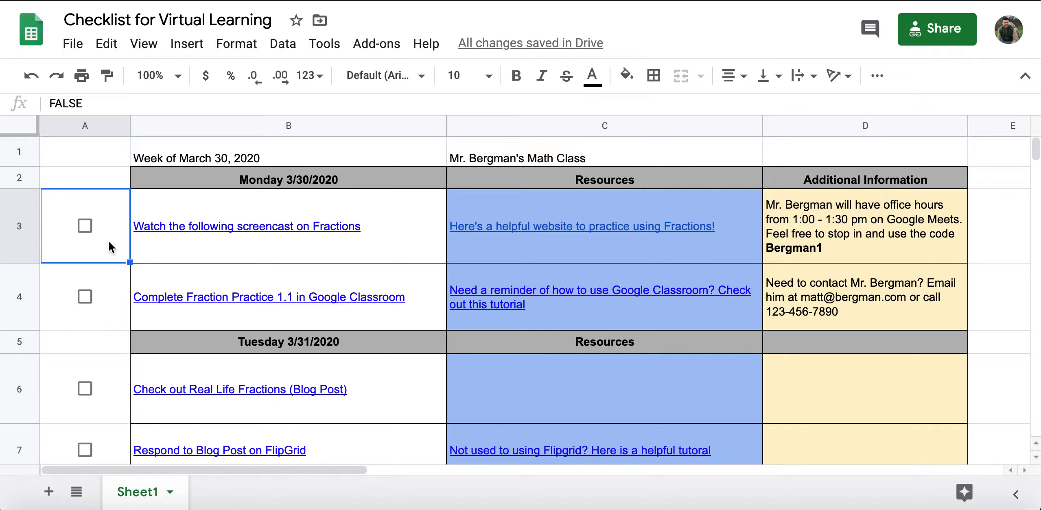
click(84, 227)
click(83, 228)
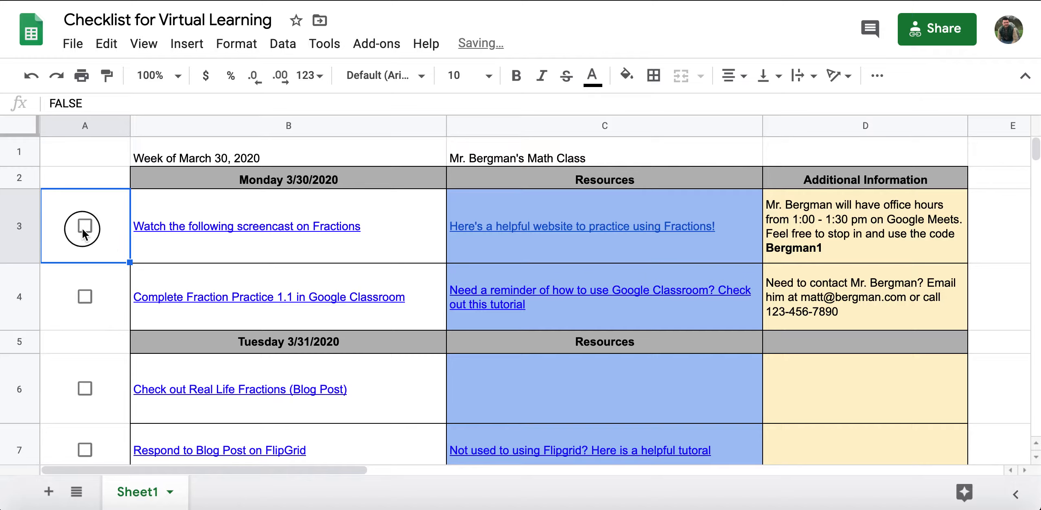
click(82, 230)
click(82, 229)
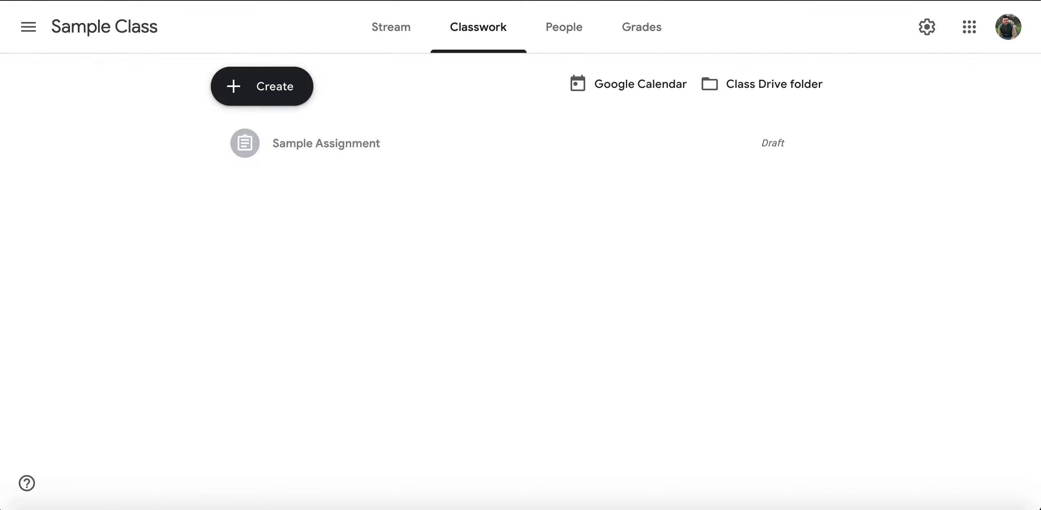
- Start a new assignment titled 'Assignment'
click(280, 87)
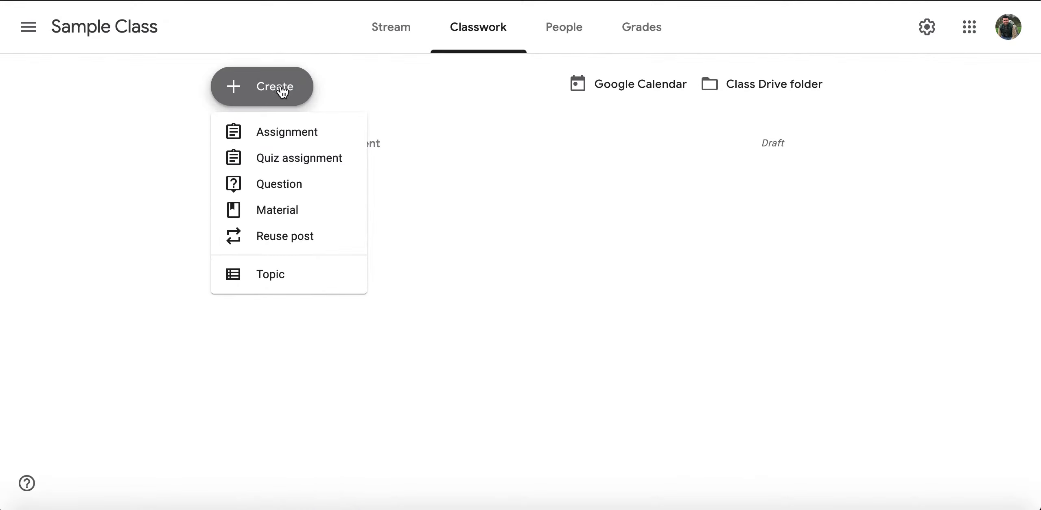
click(276, 135)
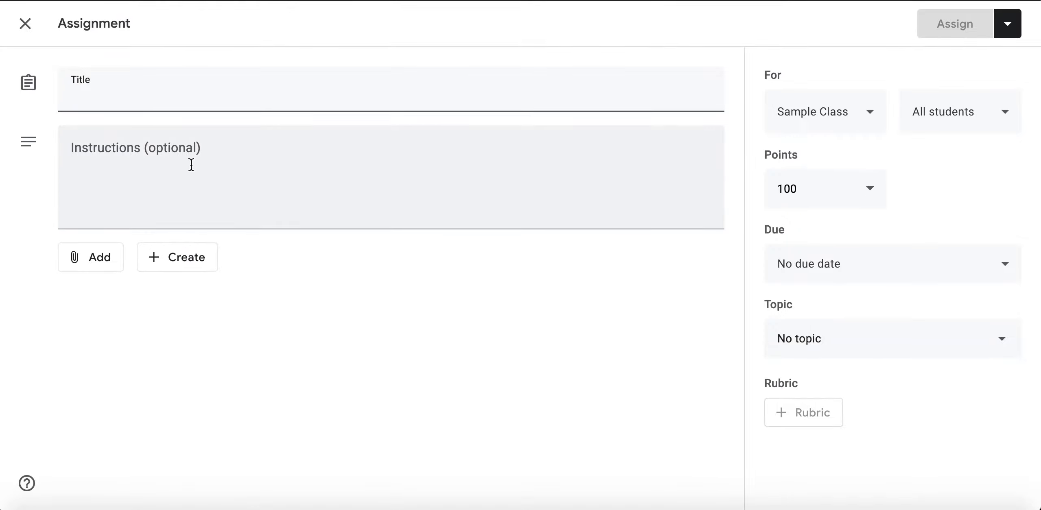
text(Assignment)
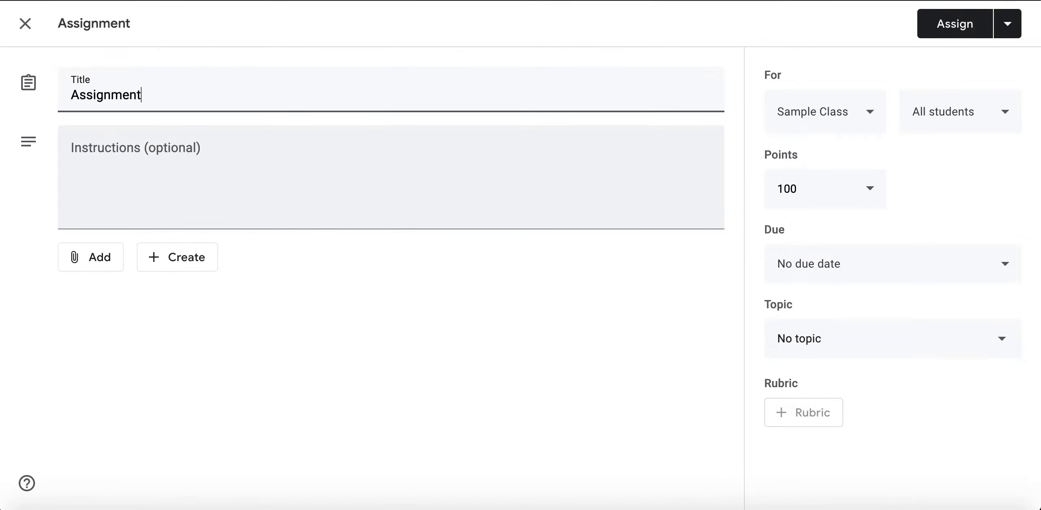
- Attach the Checklist for Virtual Learning sheet from Drive with a copy for each student, and save as draft
click(110, 260)
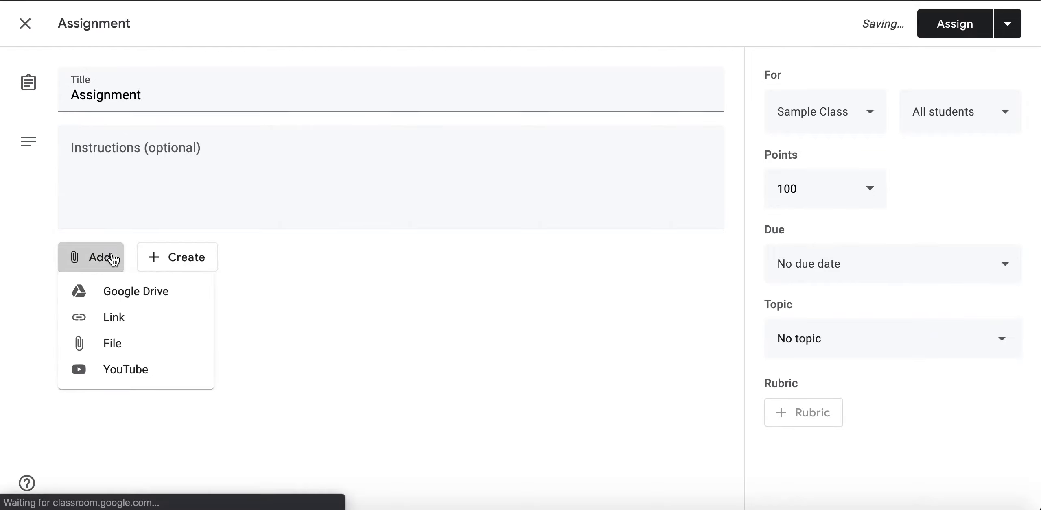
click(119, 291)
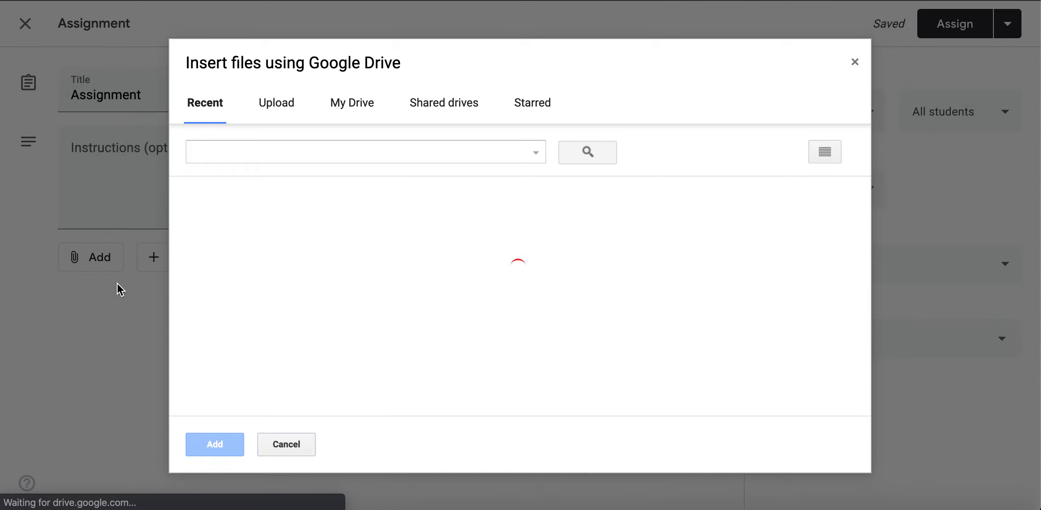
click(287, 283)
click(234, 445)
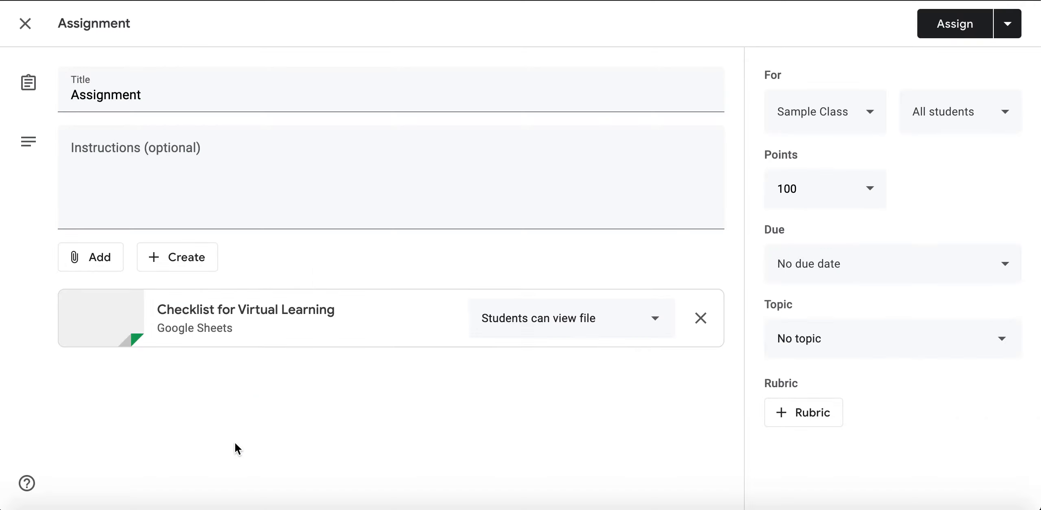
click(562, 332)
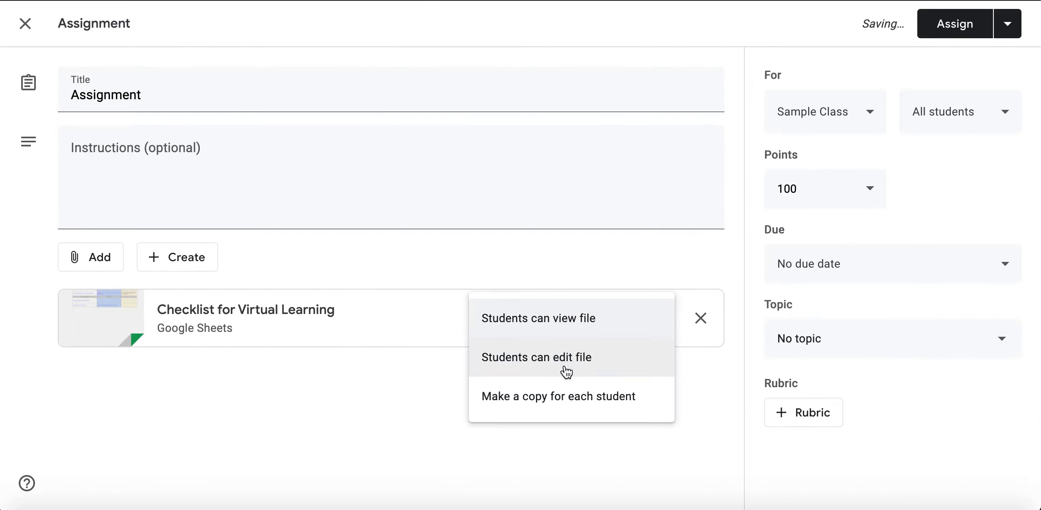
click(571, 411)
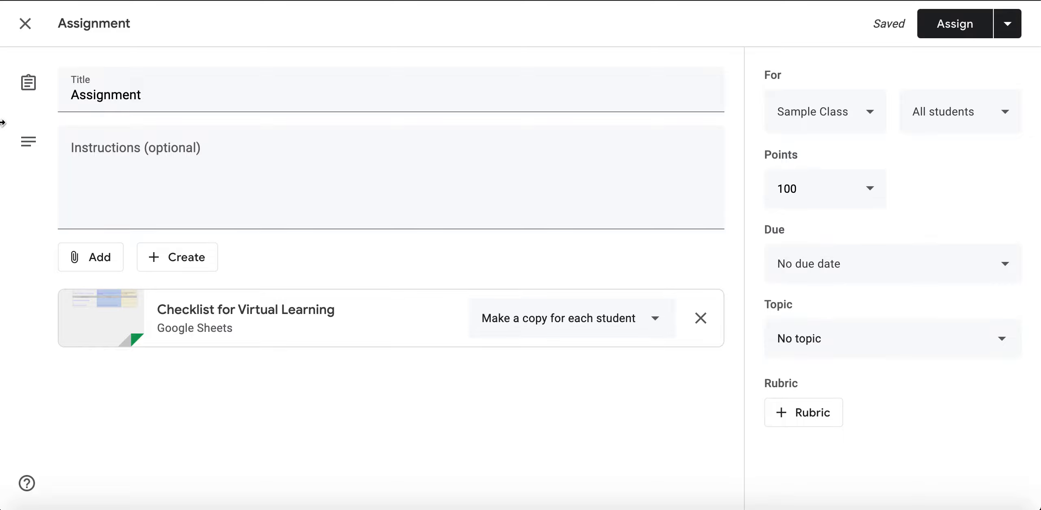
click(25, 23)
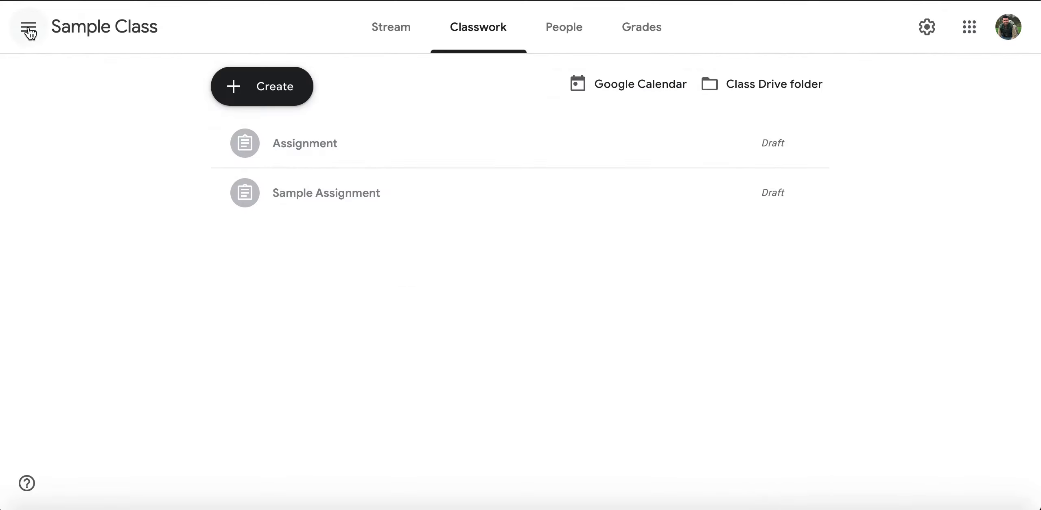
- Create a material post titled 'Checklist' and bring up its attachment choices
click(256, 87)
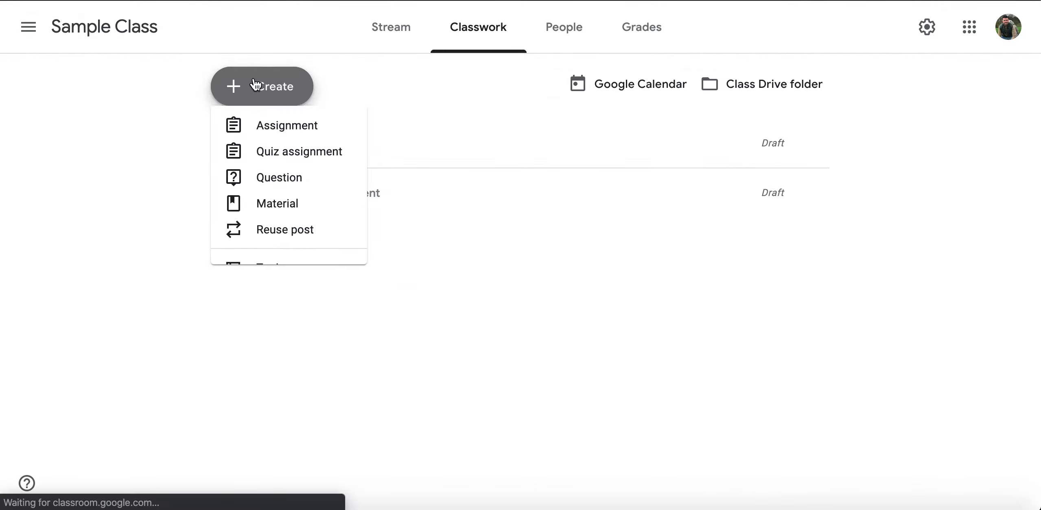
click(258, 209)
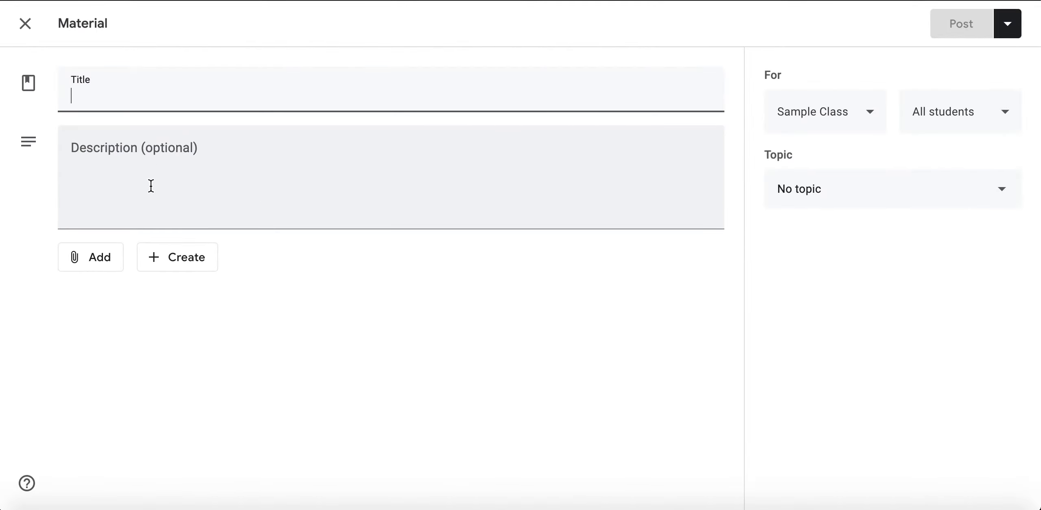
text(Check)
key(BackSpace)
key(BackSpace)
key(BackSpace)
key(BackSpace)
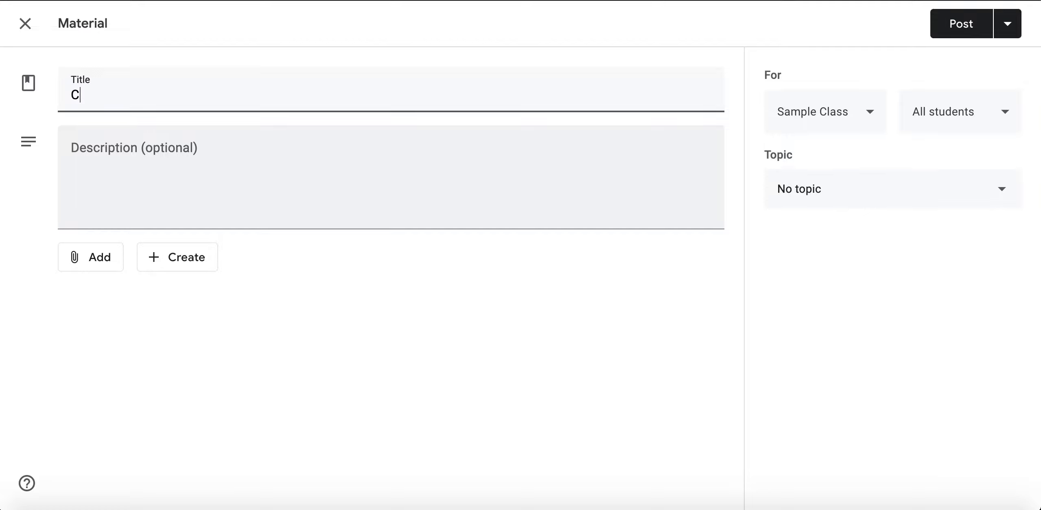
text(hecklist)
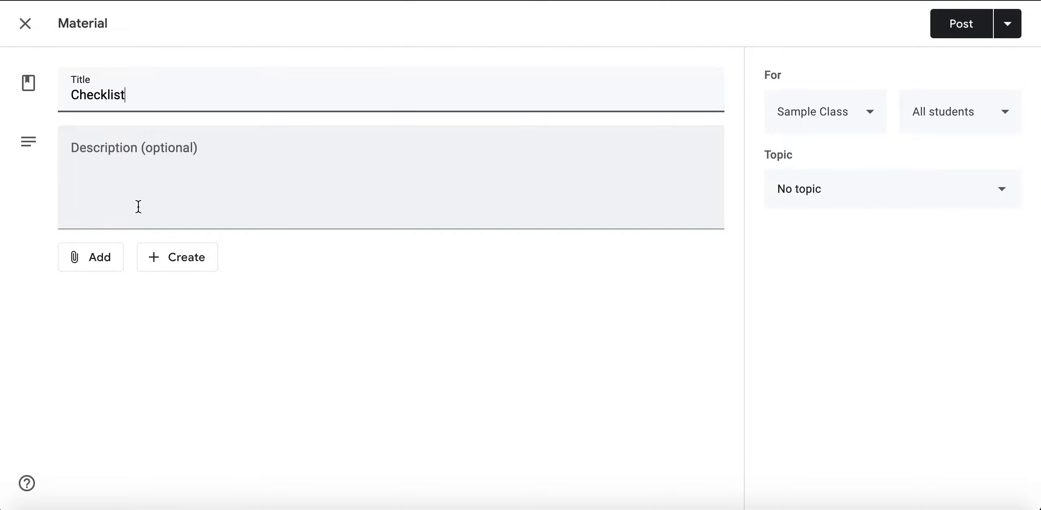
click(97, 265)
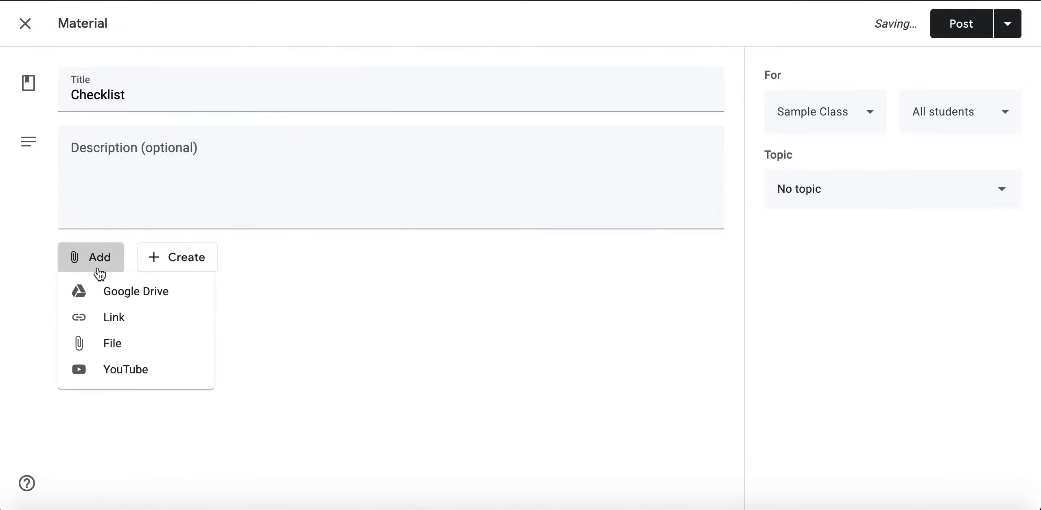
click(153, 294)
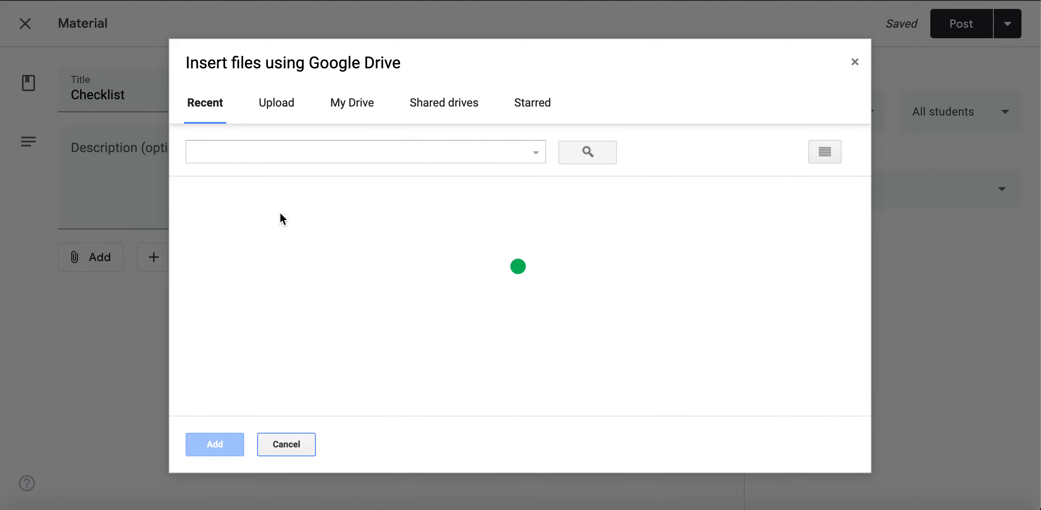
click(241, 283)
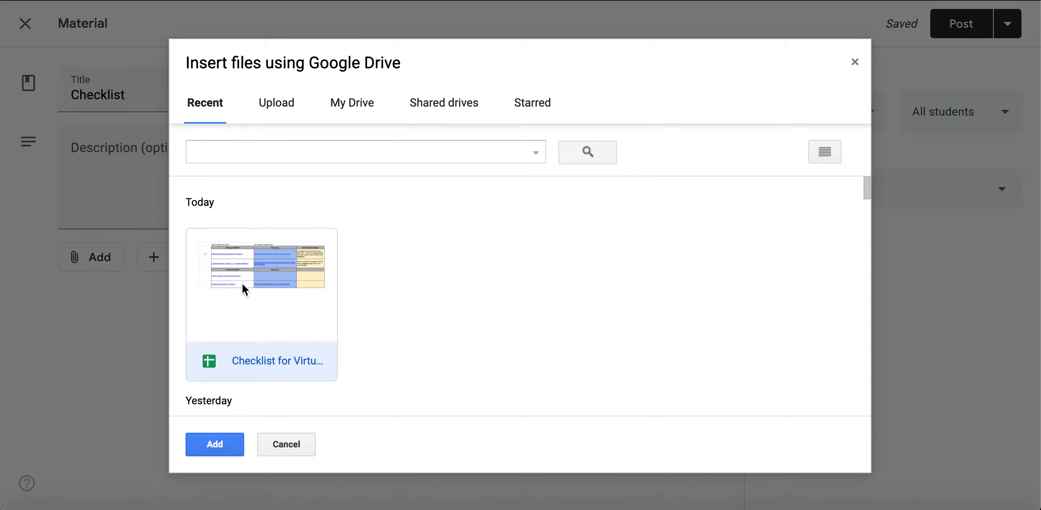
click(218, 444)
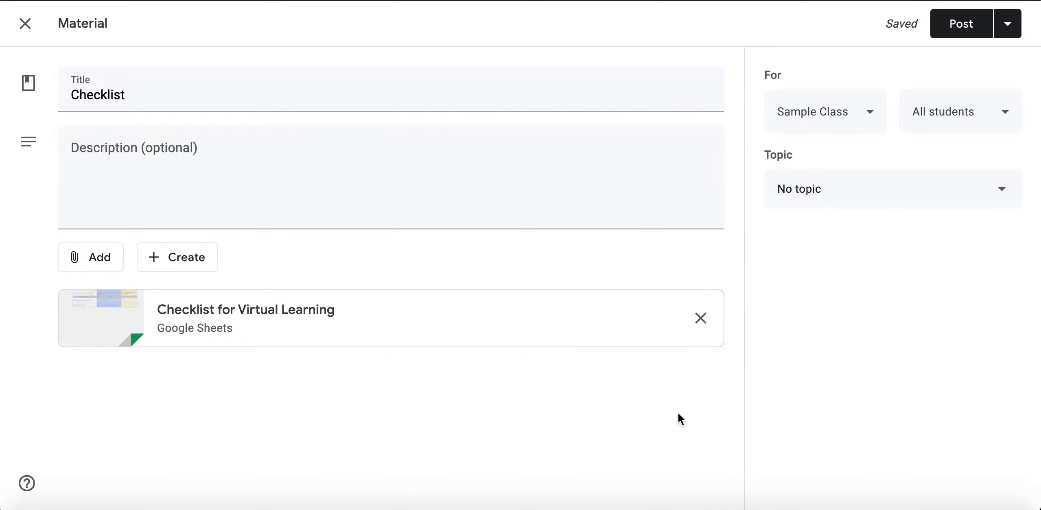
click(700, 317)
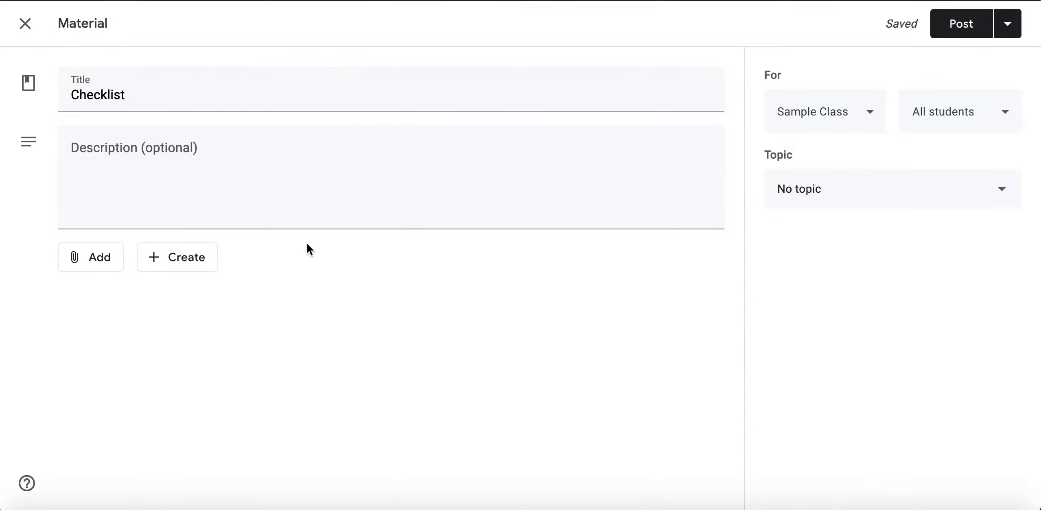
- Copy the checklist sheet's share link and paste it into the Checklist material's description
click(211, 200)
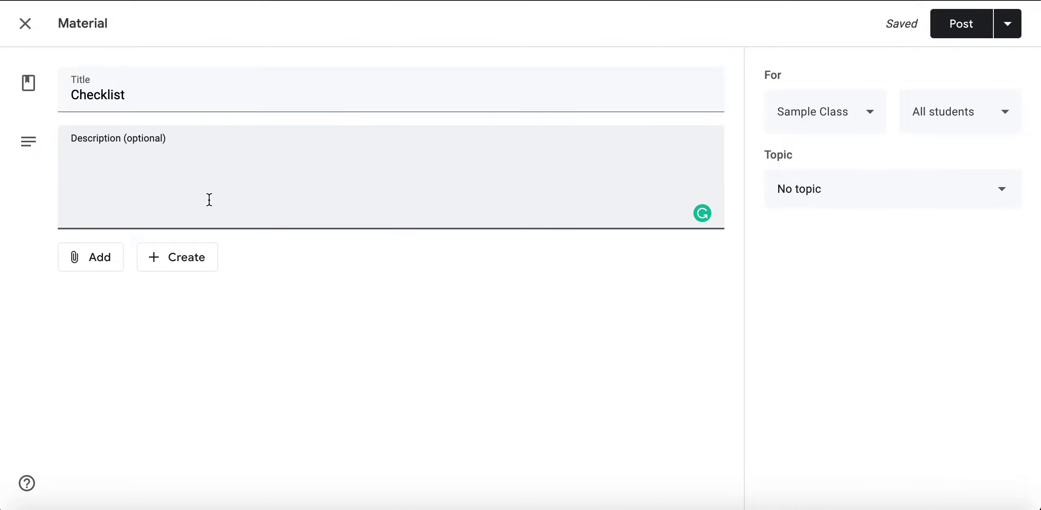
click(97, 262)
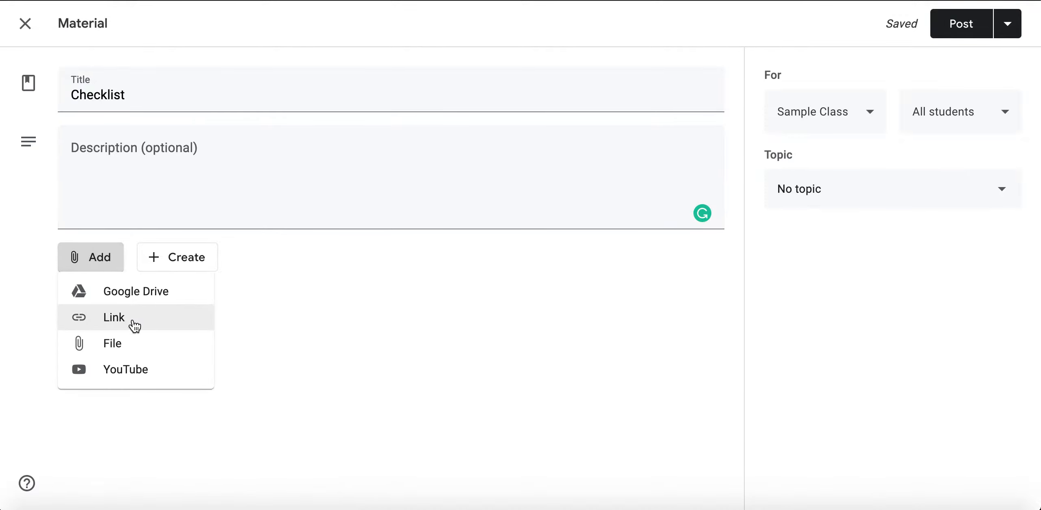
click(222, 174)
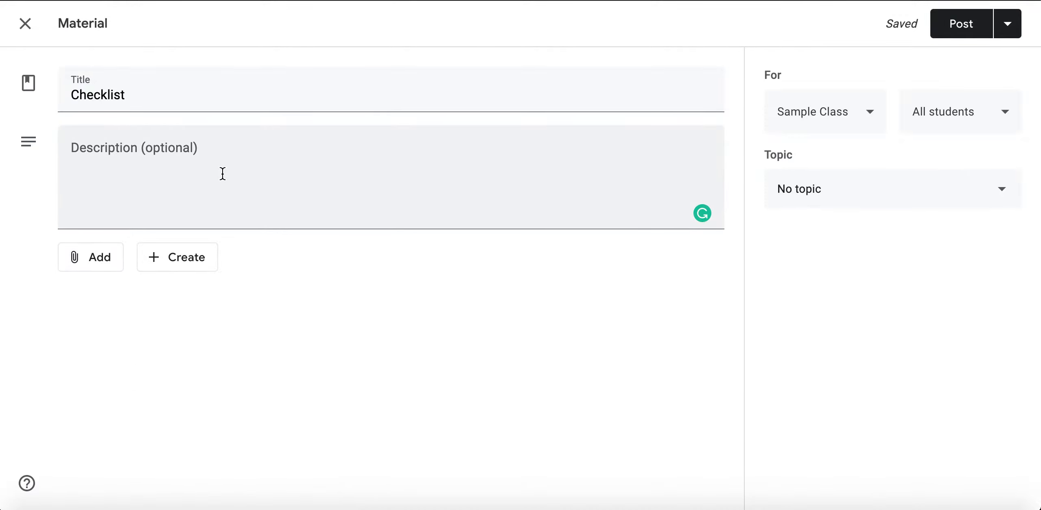
click(223, 174)
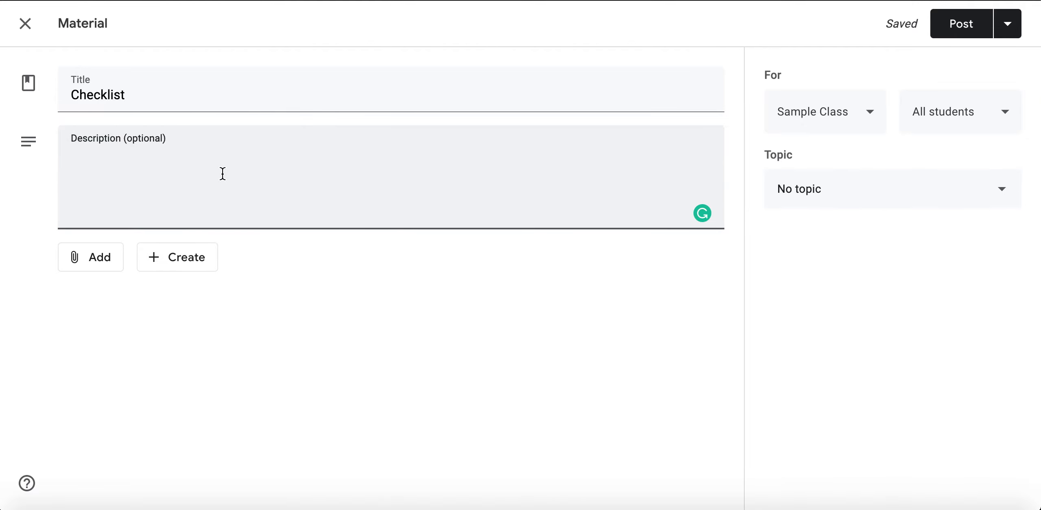
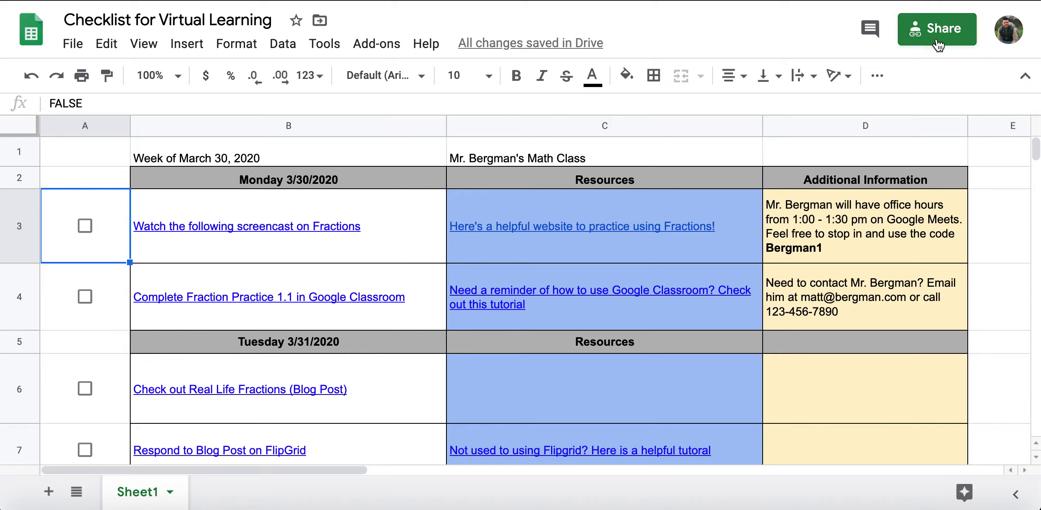
click(937, 29)
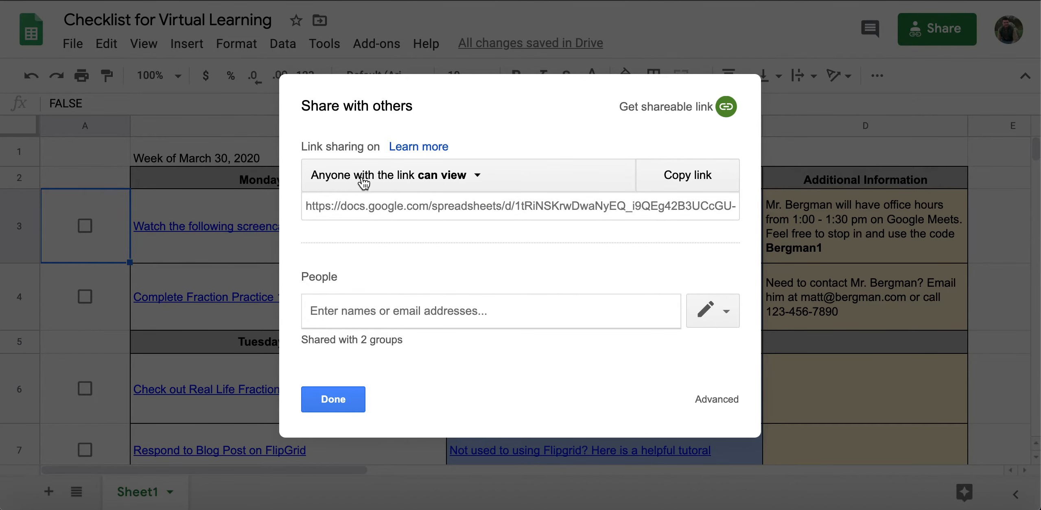
click(685, 181)
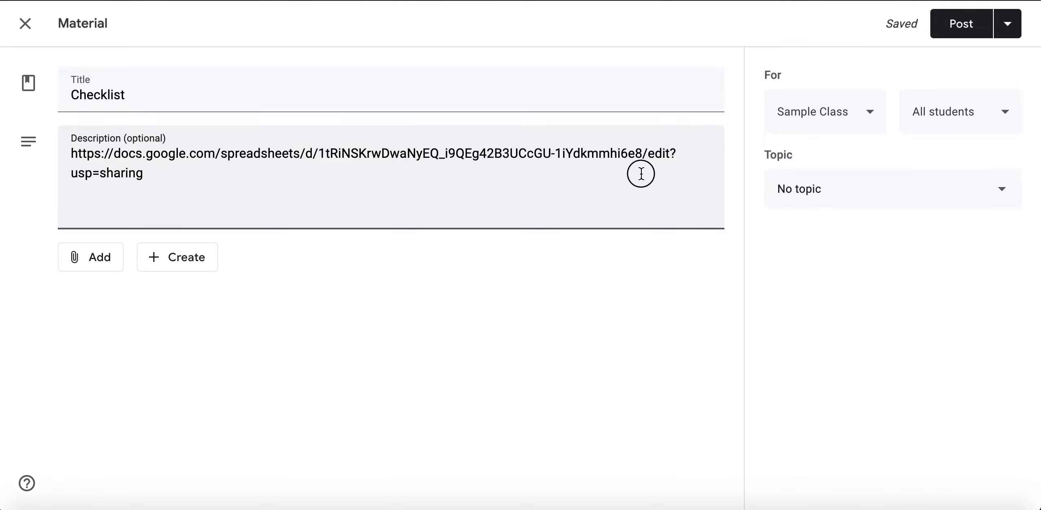
- Replace the link's 'edit?usp=sharing' ending with 'copy' and post the Checklist material
drag(641, 174, 649, 158)
click(651, 158)
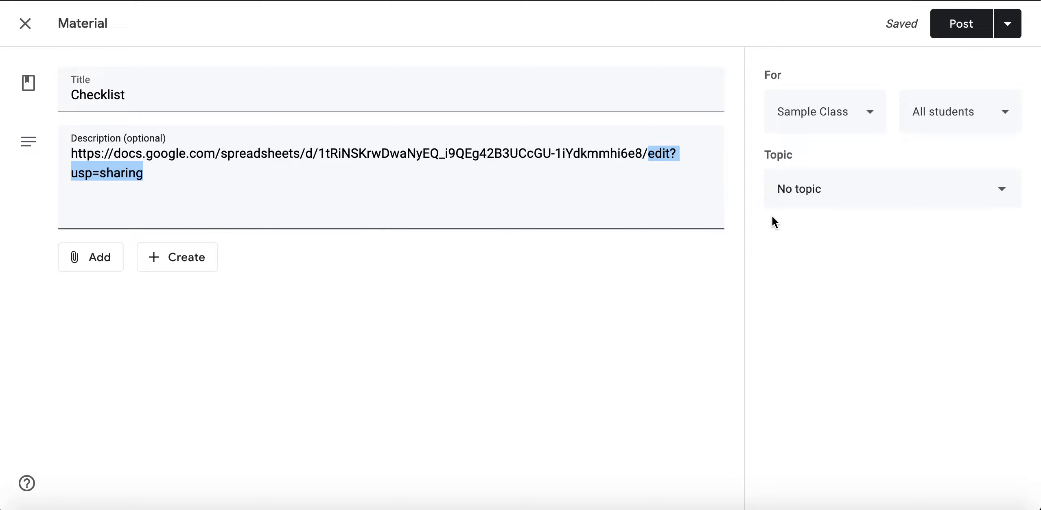
key(BackSpace)
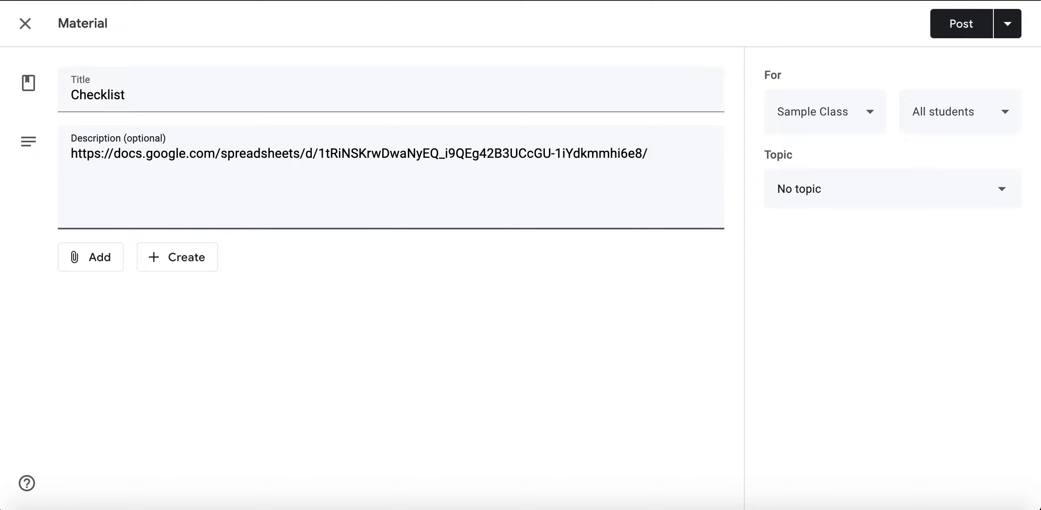
text(copy)
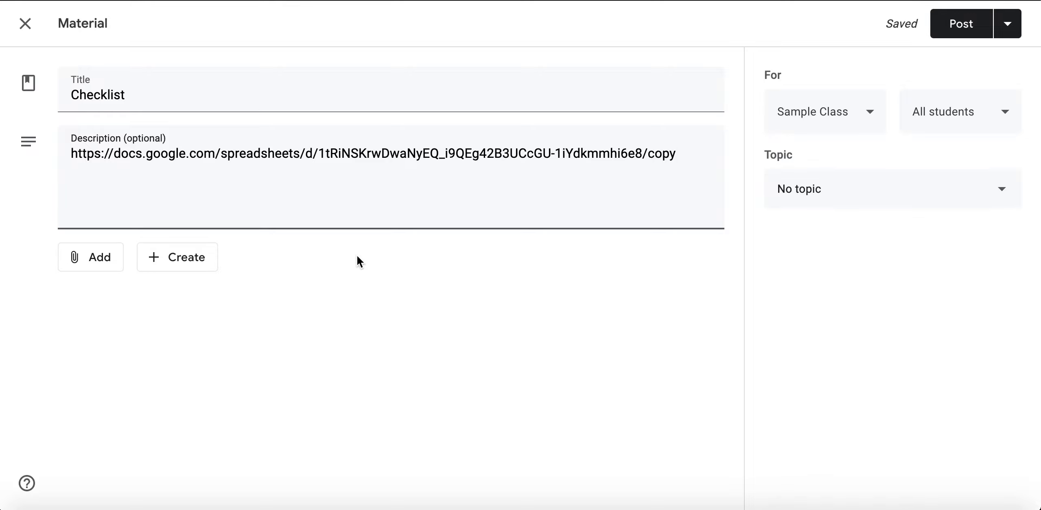
click(969, 30)
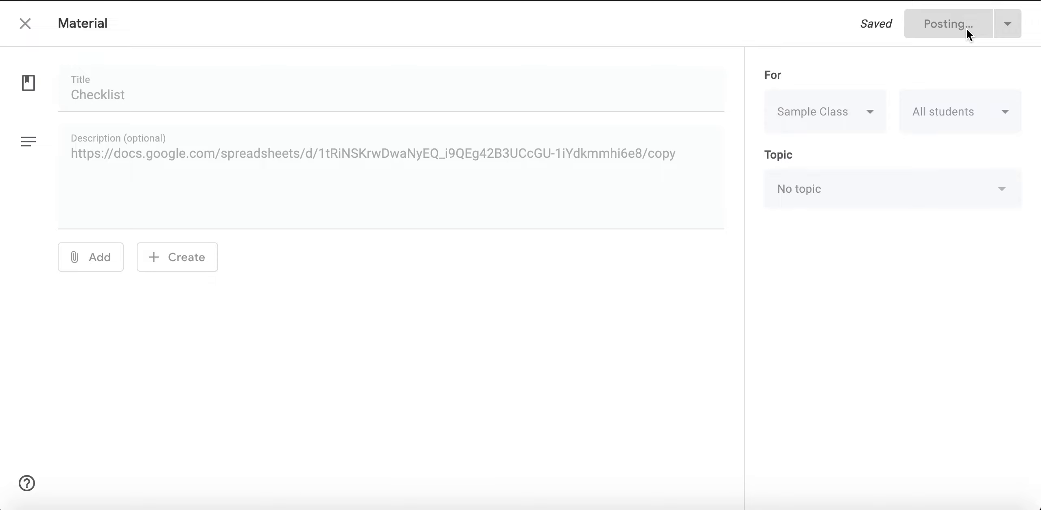
- Expand the posted Checklist material and open its three-dot options menu
click(431, 161)
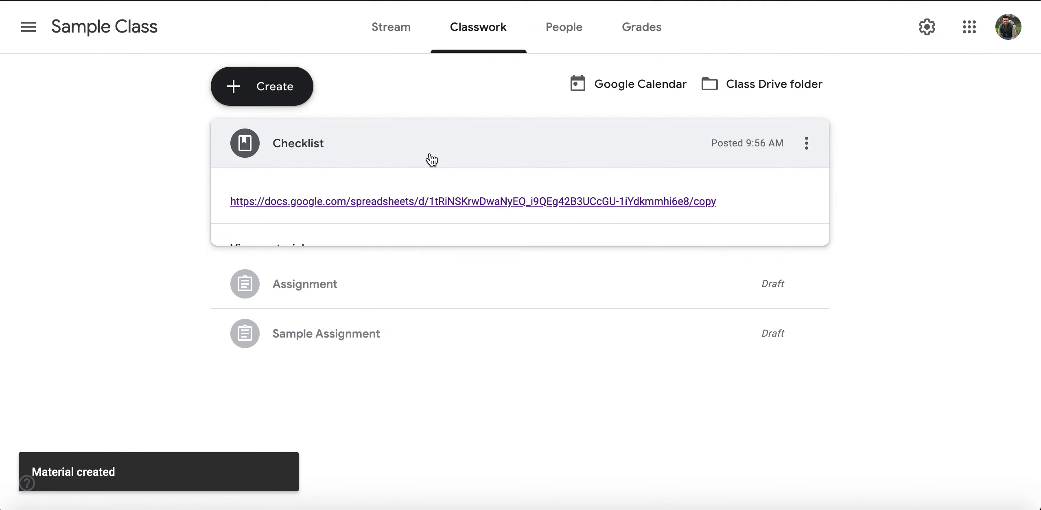
click(423, 202)
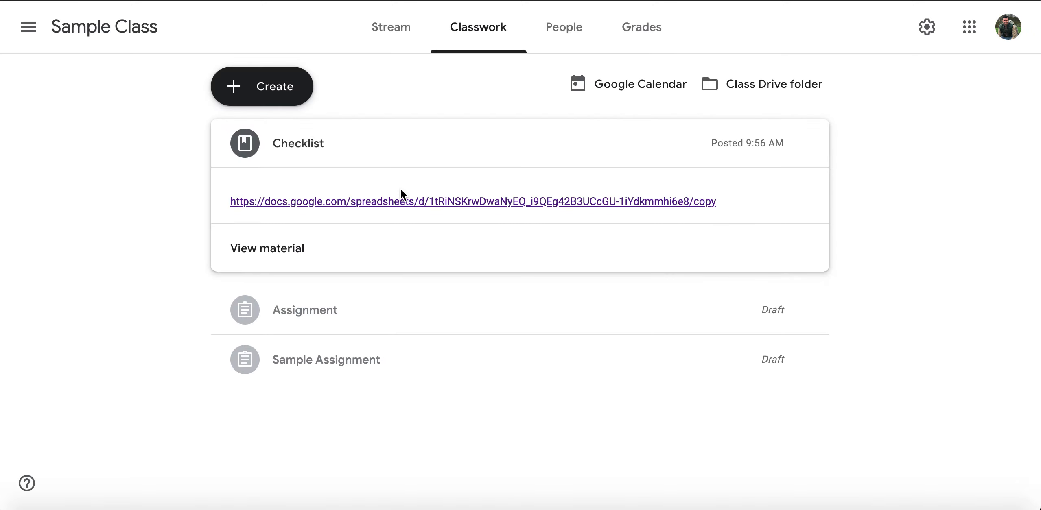
click(807, 144)
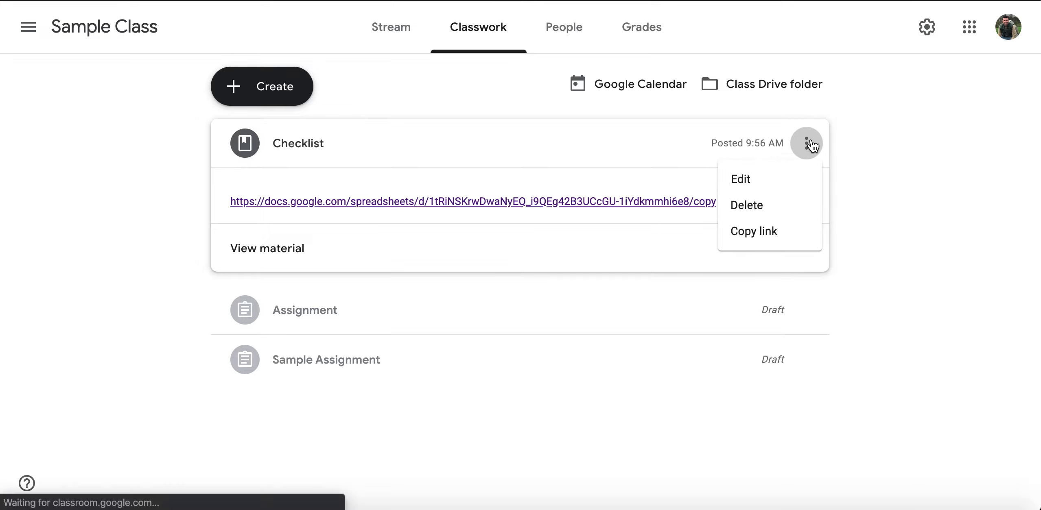
- Edit the Checklist material to add a link attachment to the sheet URL ending in /copy
click(763, 178)
click(100, 261)
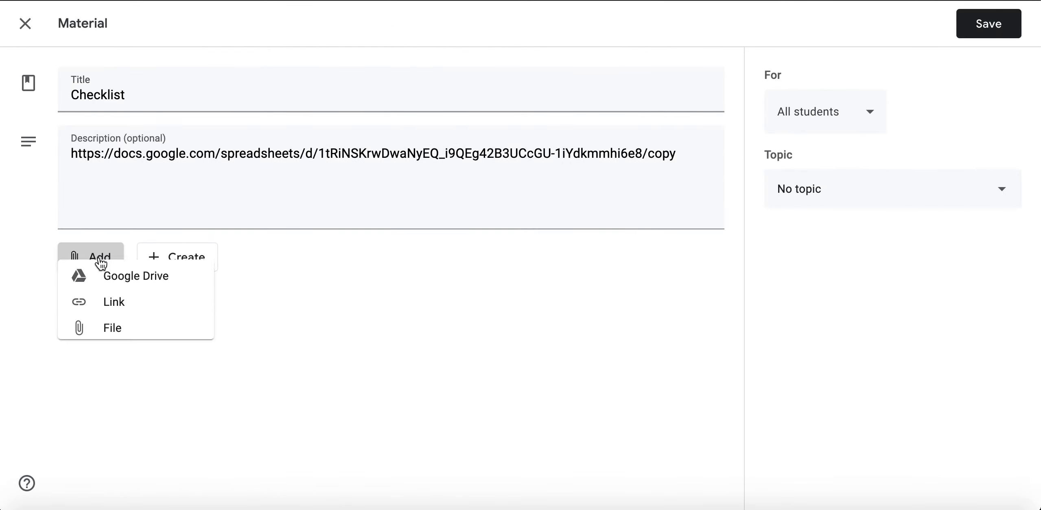
click(115, 323)
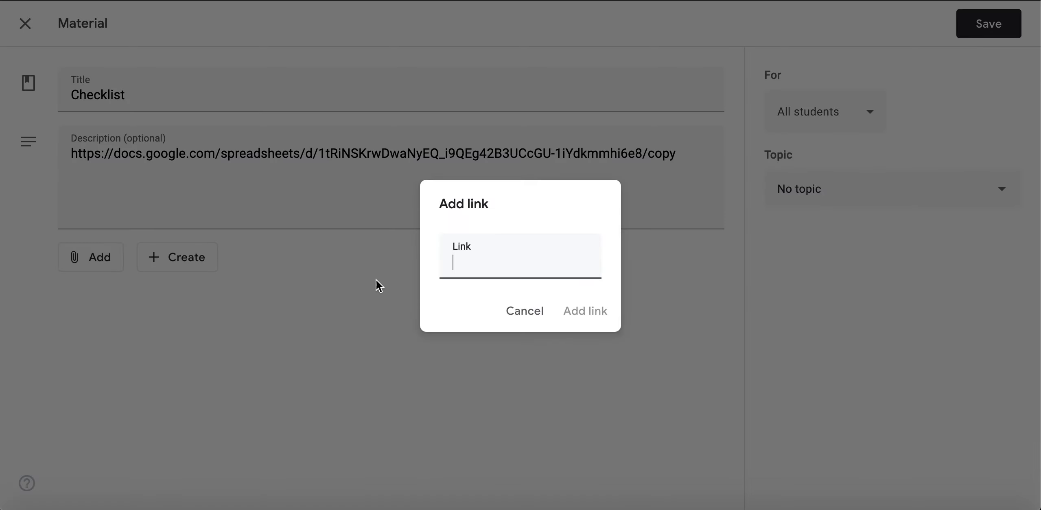
drag(586, 262, 493, 267)
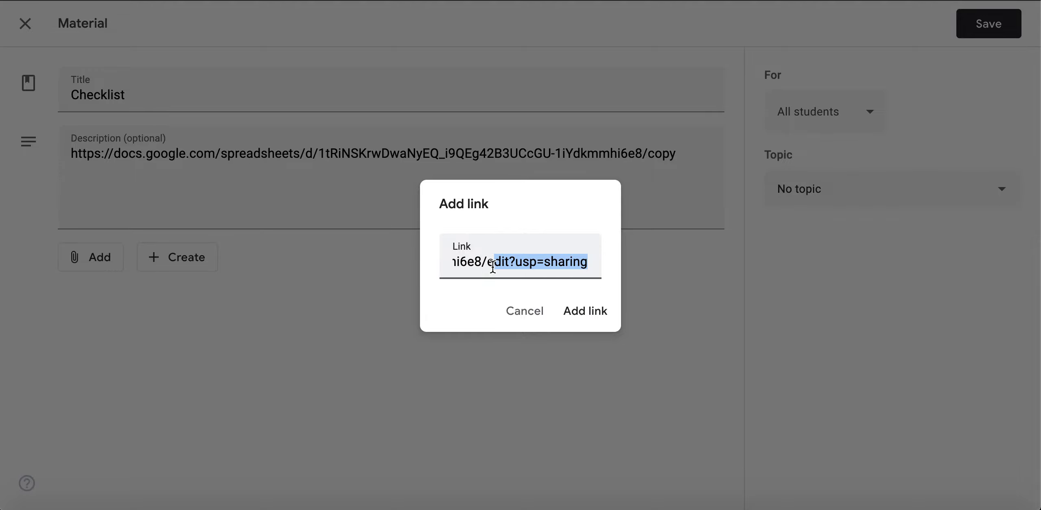
key(BackSpace)
key(BackSpace)
text(copy)
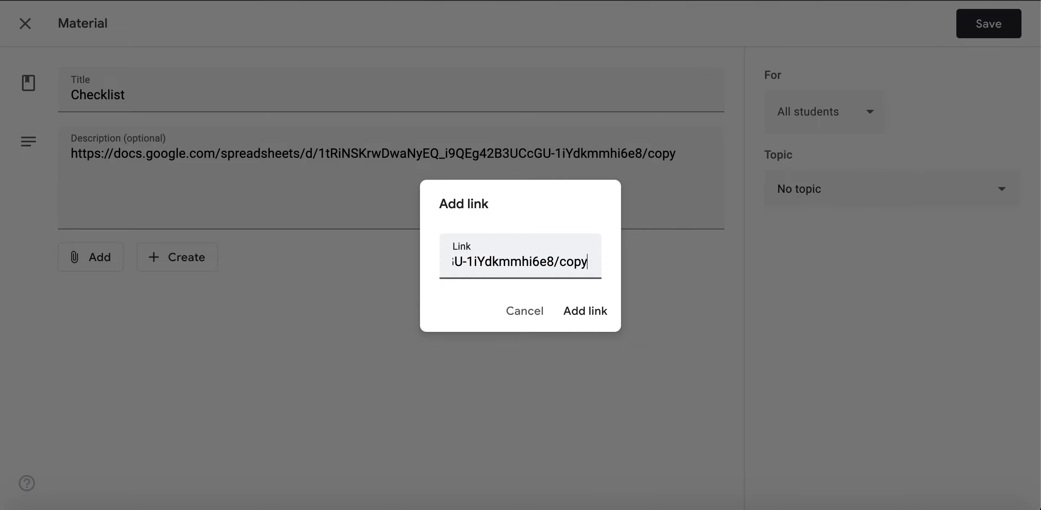
click(583, 314)
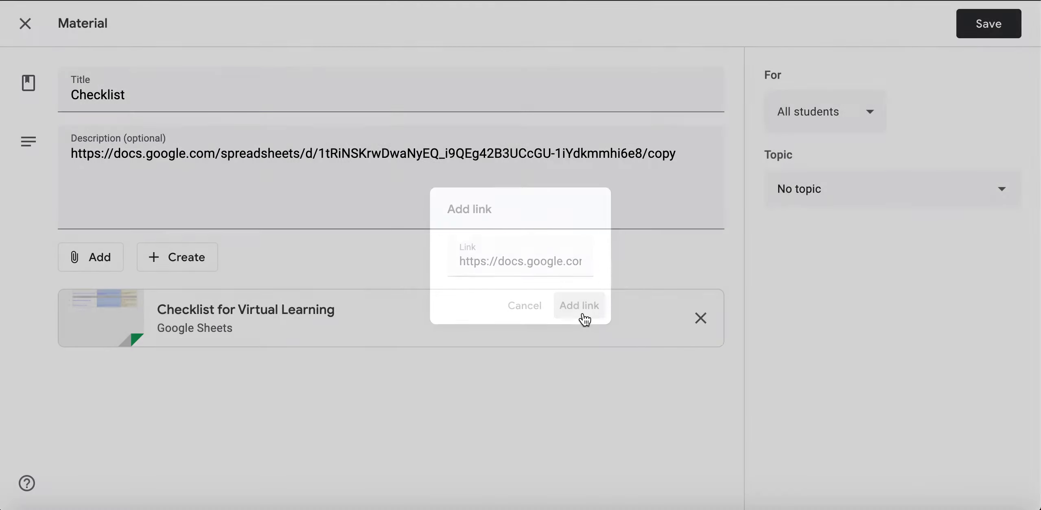
- Save the material, open the attached checklist sheet, and show its File menu
click(990, 30)
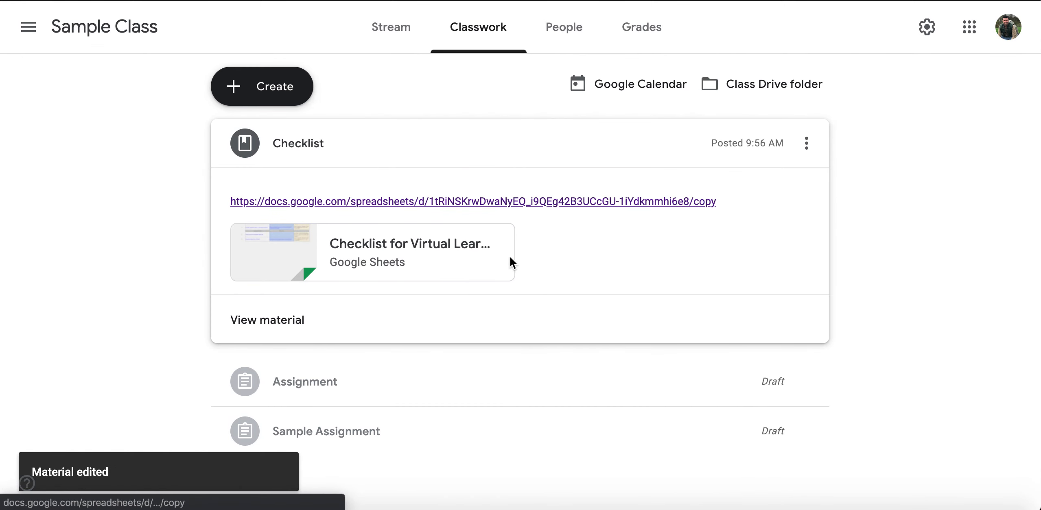
click(458, 248)
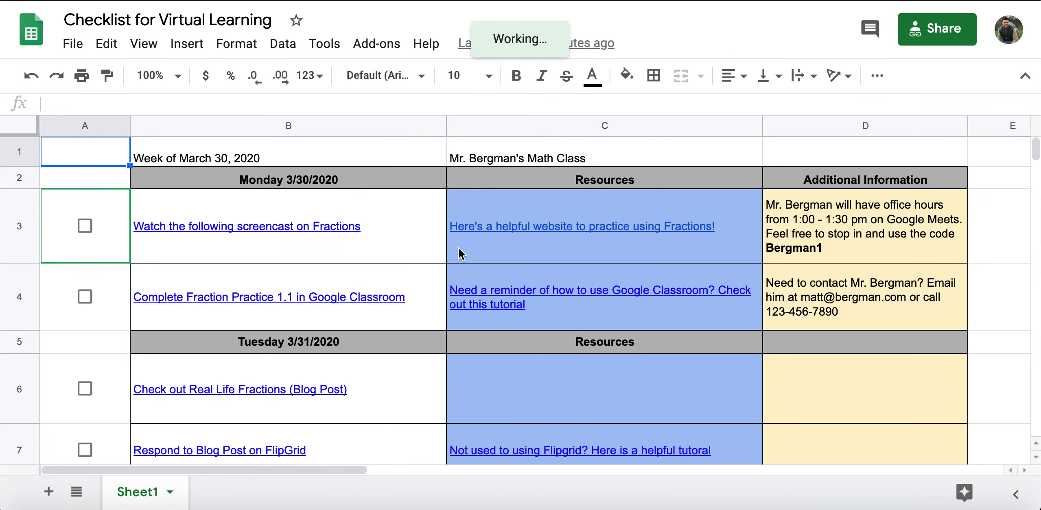
click(75, 44)
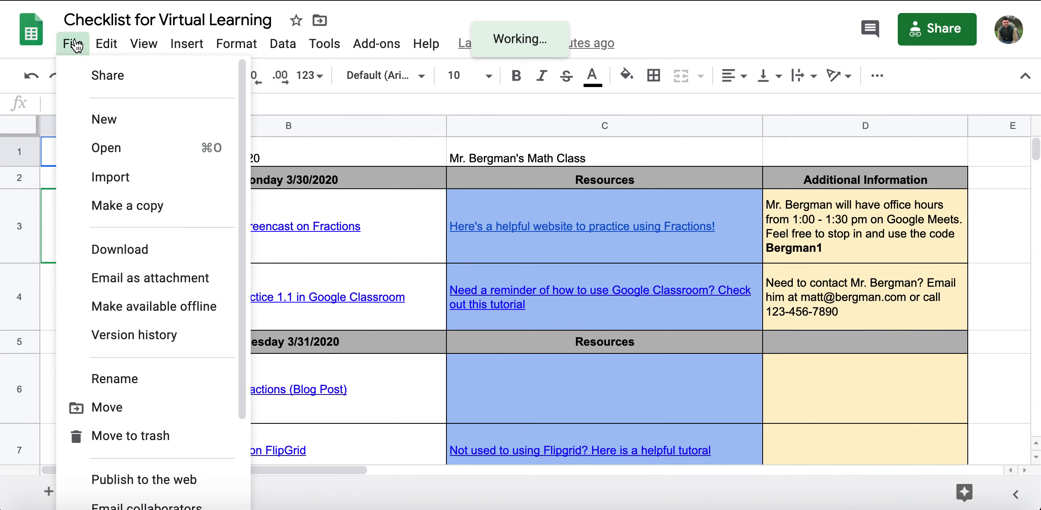